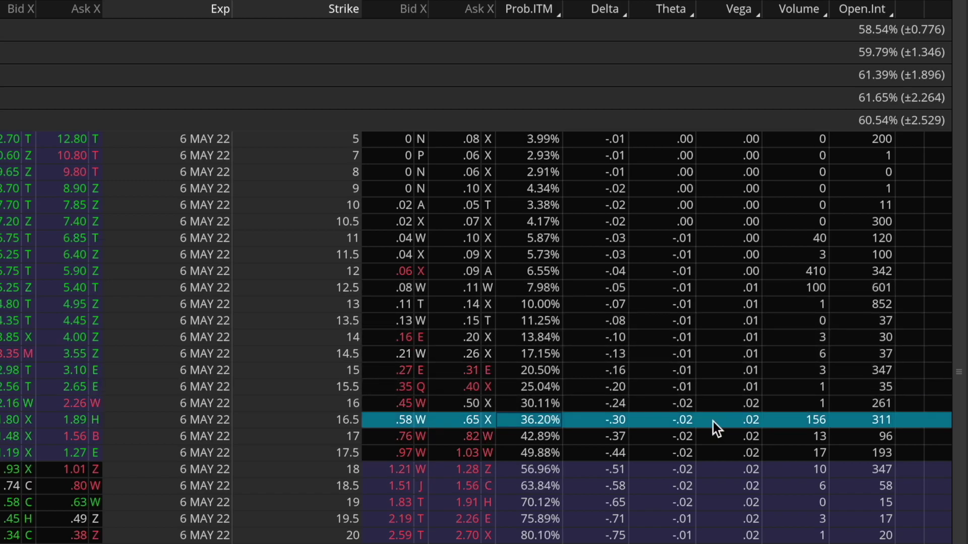
- Set up a sell order for one AAL 6 May 22 16.5 put at a .61 limit and review it
{"action": "left_click", "coordinate": [392, 420]}
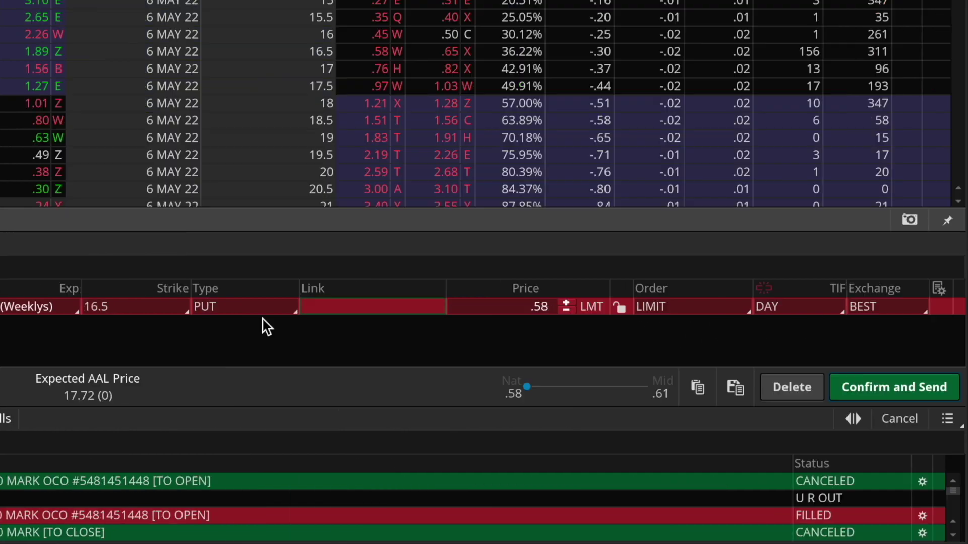
{"action": "left_click", "coordinate": [514, 307]}
{"action": "key", "text": "BackSpace"}
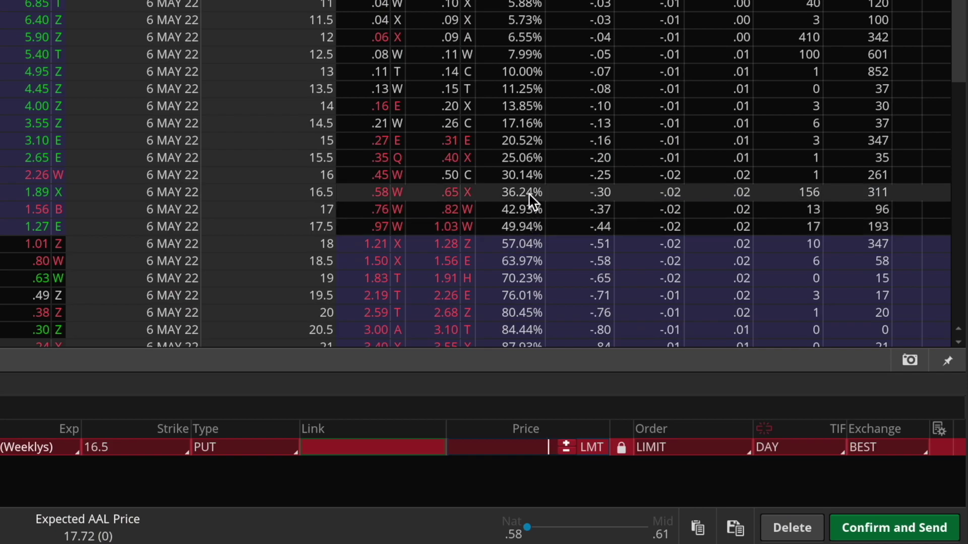
{"action": "left_click", "coordinate": [529, 193]}
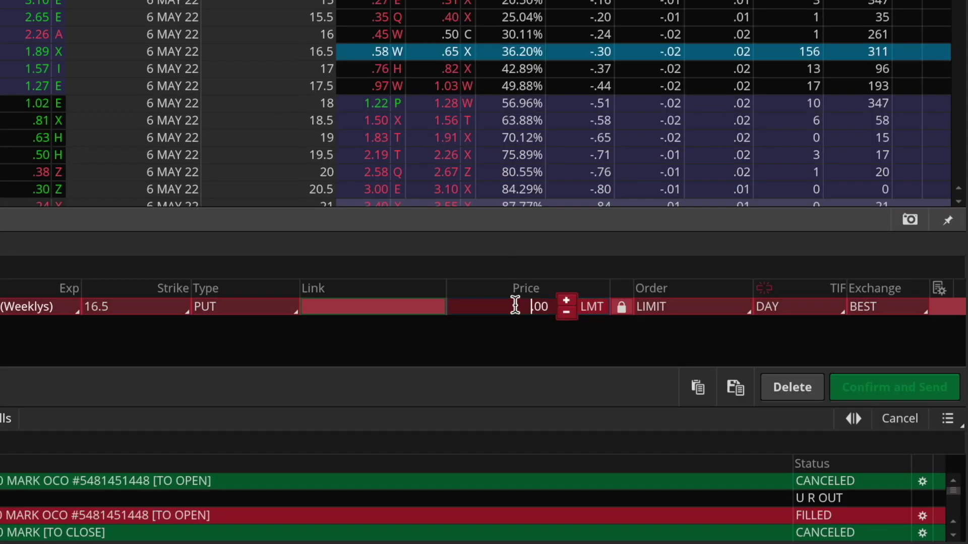
{"action": "left_click", "coordinate": [512, 447]}
{"action": "key", "text": "BackSpace"}
{"action": "type", "text": ".61"}
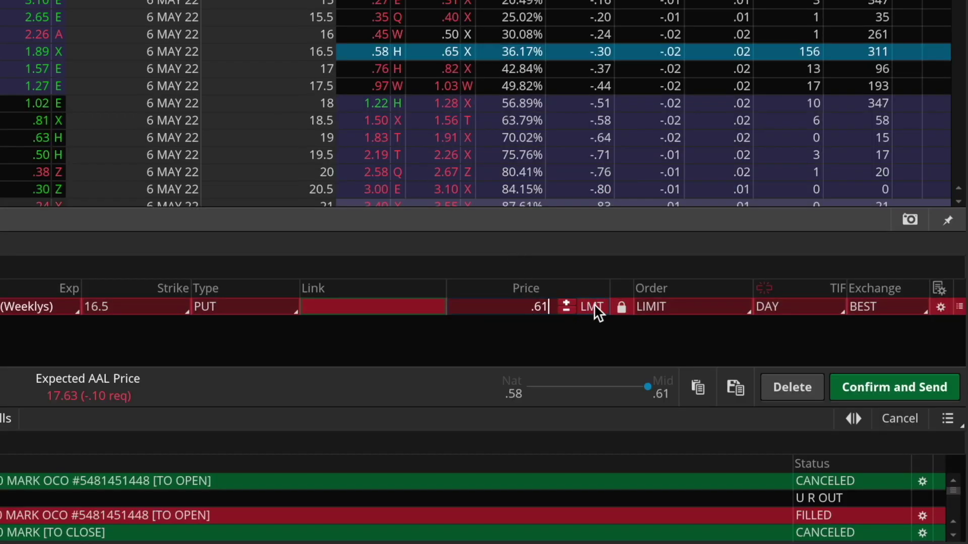
{"action": "left_click", "coordinate": [880, 389]}
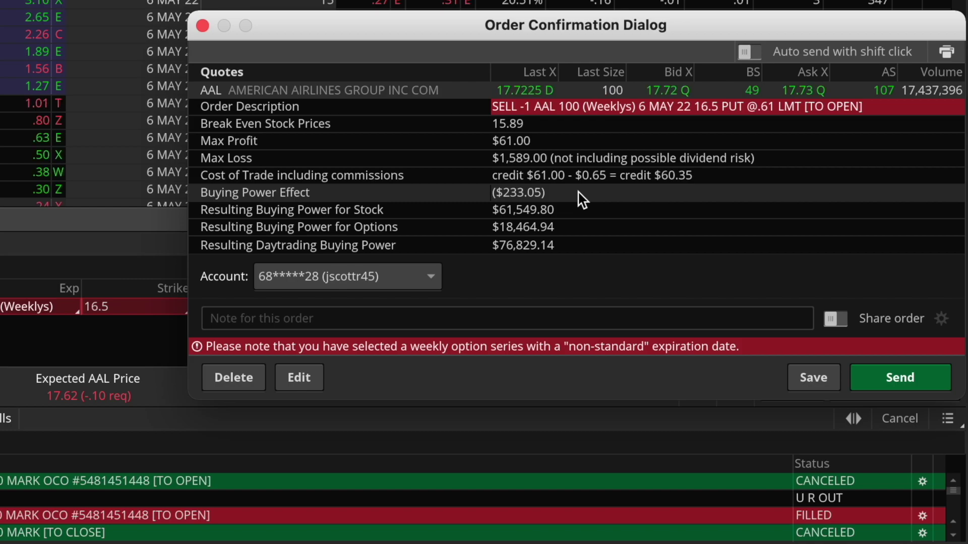
- Send the order to sell the AAL 16.5 put from the confirmation dialog
{"action": "left_click", "coordinate": [874, 376]}
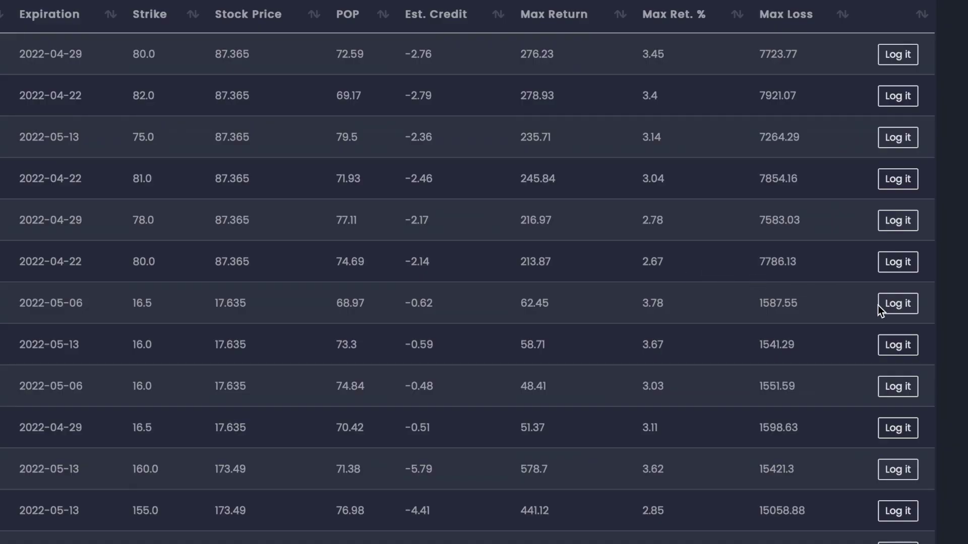
- Log the 2022-05-06 16.5 idea as a Put with price 0.6 and commission 0.65, and save
{"action": "left_click", "coordinate": [898, 306]}
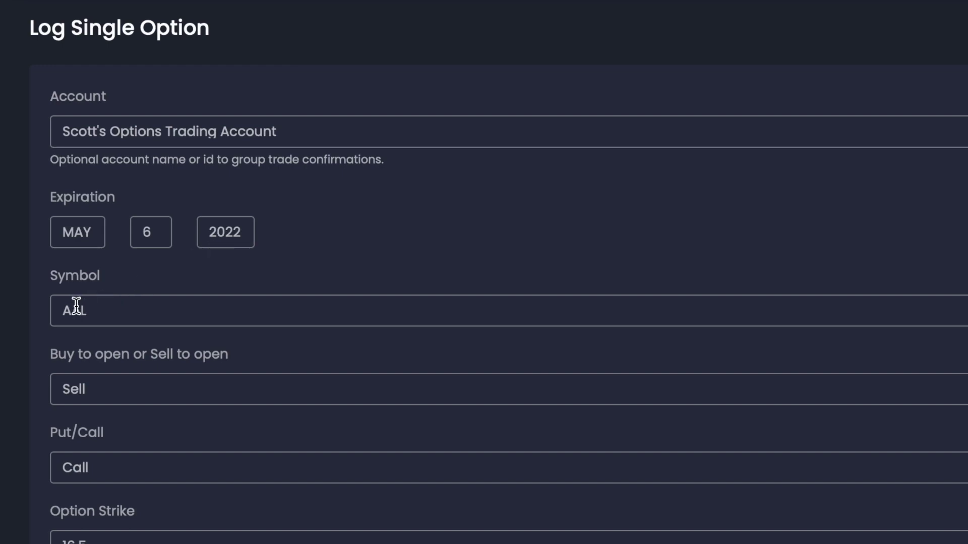
{"action": "left_click", "coordinate": [108, 466]}
{"action": "left_click", "coordinate": [102, 489]}
{"action": "scroll", "coordinate": [143, 465], "scroll_direction": "down", "scroll_amount": 7}
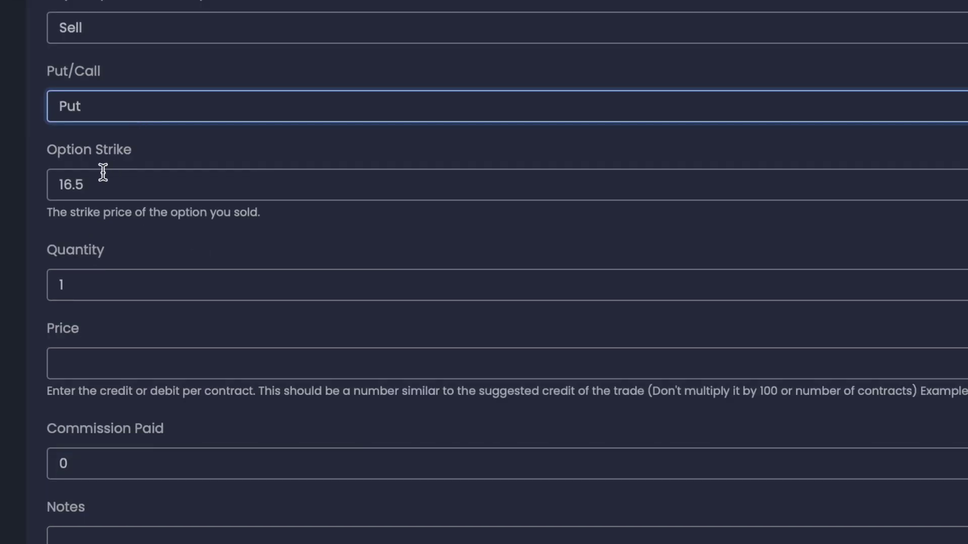
{"action": "scroll", "coordinate": [102, 173], "scroll_direction": "down", "scroll_amount": 3}
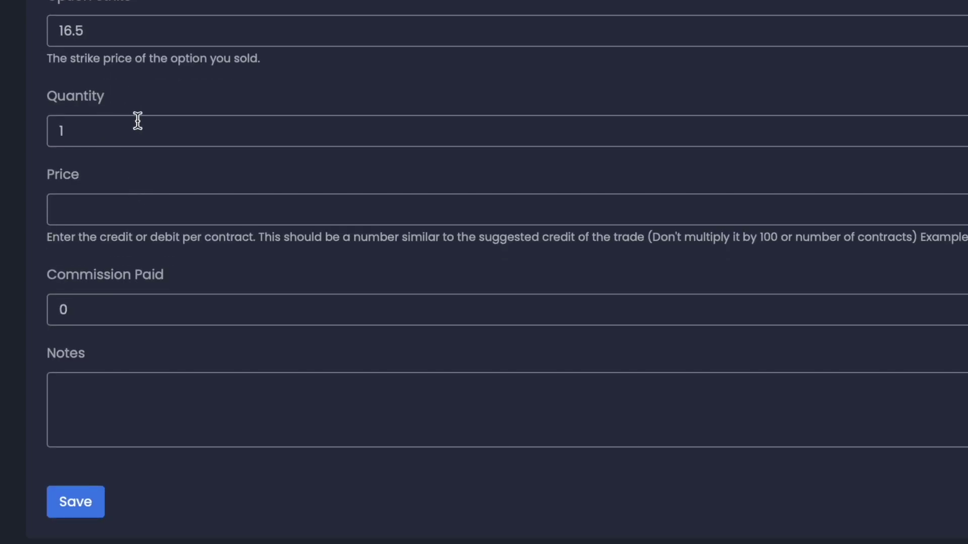
{"action": "left_click", "coordinate": [106, 207]}
{"action": "type", "text": "0.6"}
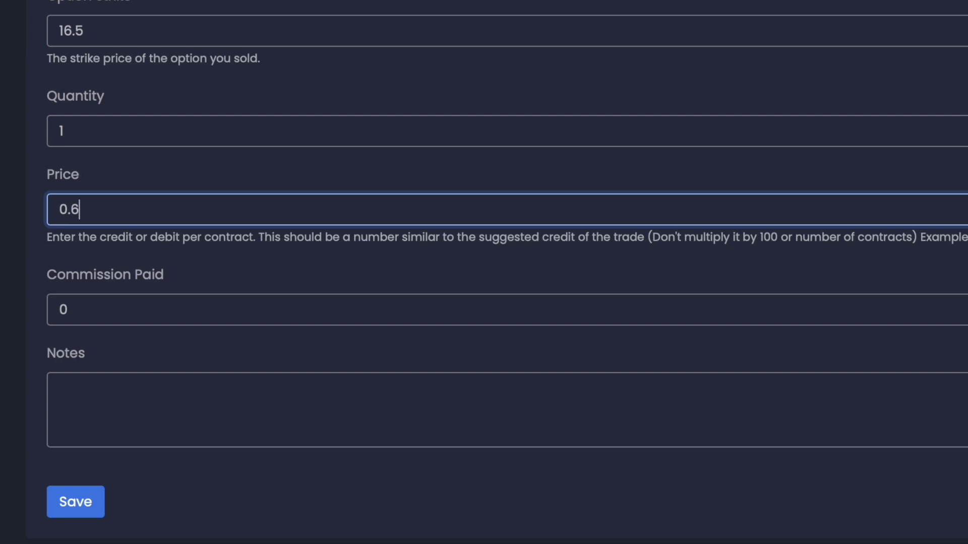
{"action": "left_click", "coordinate": [78, 309]}
{"action": "type", "text": ".65"}
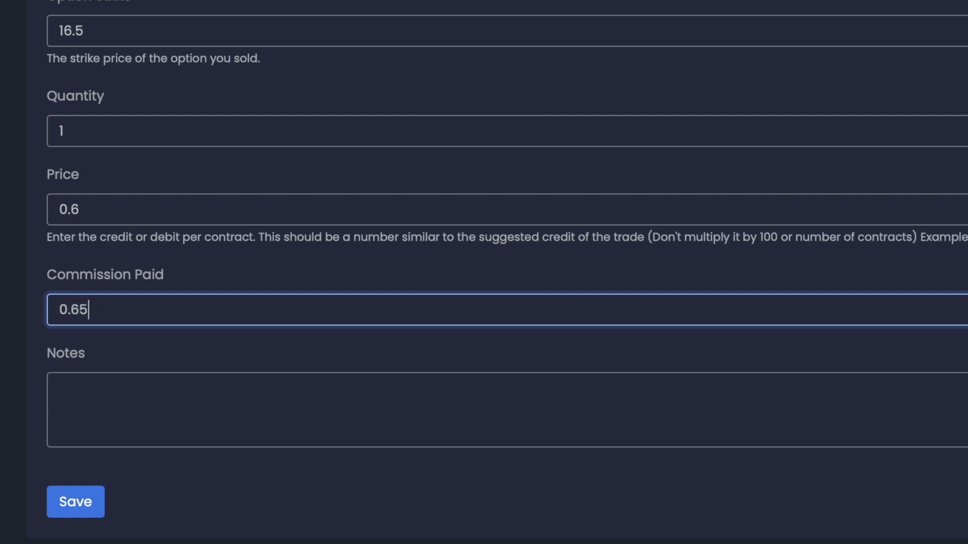
{"action": "left_click", "coordinate": [66, 502]}
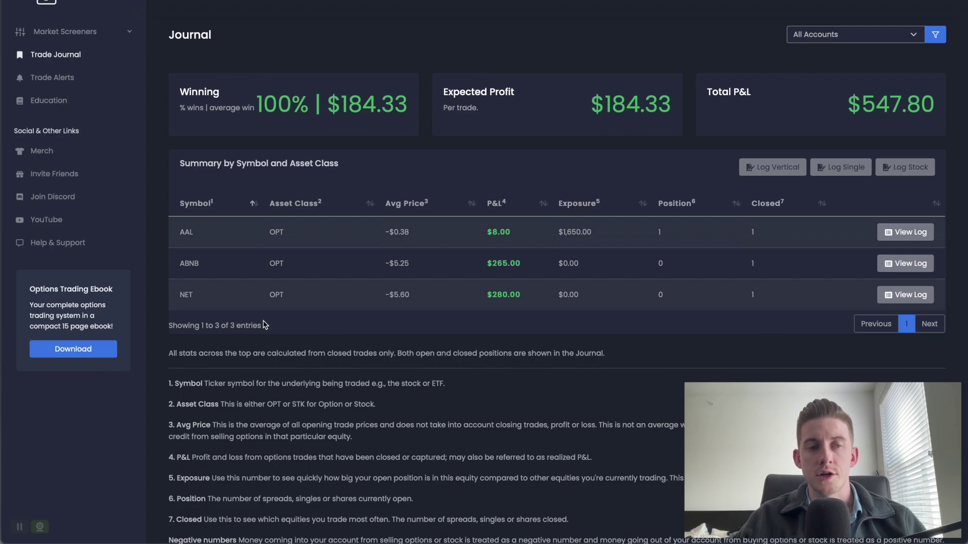
- Highlight the new AAL entry in the journal Summary and go to Trade Alerts
{"action": "left_click_drag", "start_coordinate": [181, 235], "coordinate": [201, 233]}
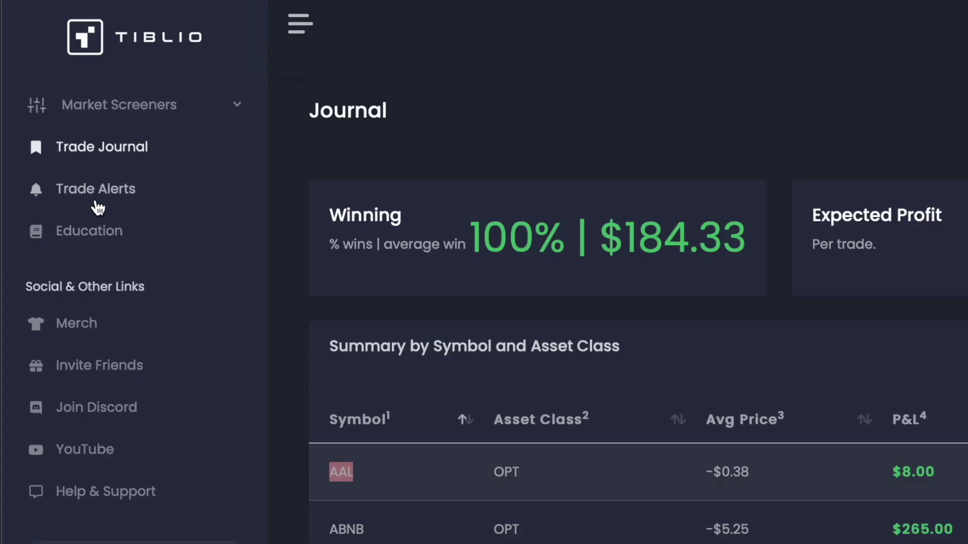
{"action": "left_click", "coordinate": [103, 199]}
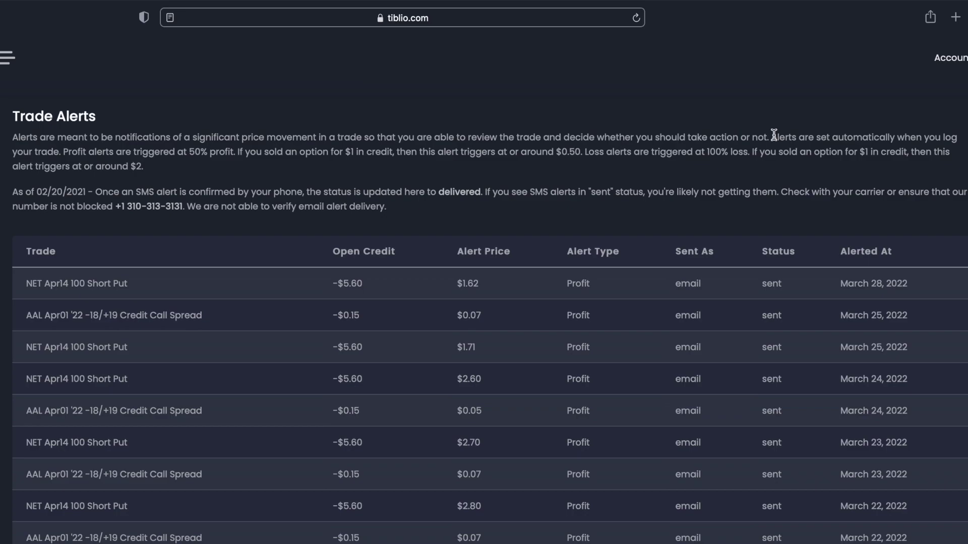
- Highlight the automatic-alert, 50% profit and 100% loss rules, then open the Account menu
{"action": "left_click_drag", "start_coordinate": [774, 135], "coordinate": [65, 153]}
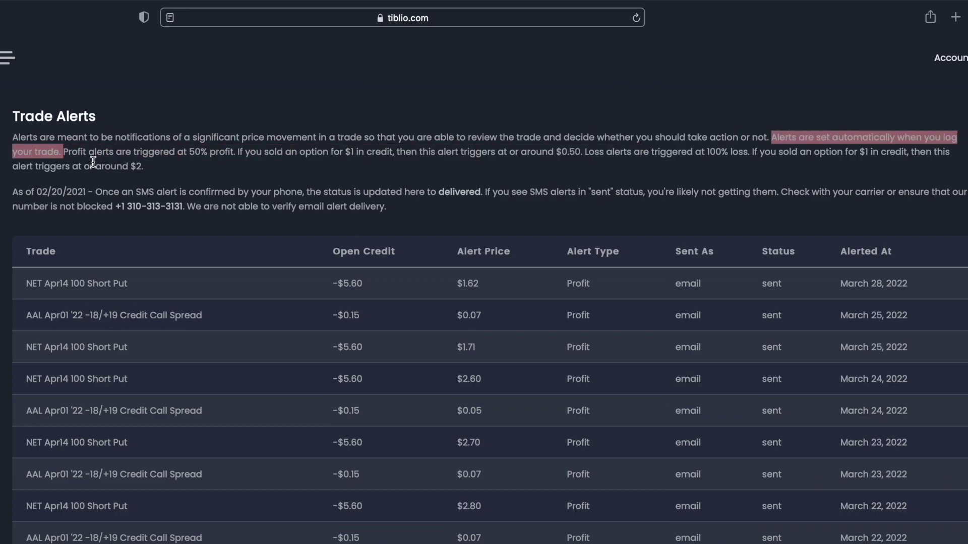
{"action": "left_click", "coordinate": [66, 155]}
{"action": "left_click_drag", "start_coordinate": [66, 155], "coordinate": [242, 153]}
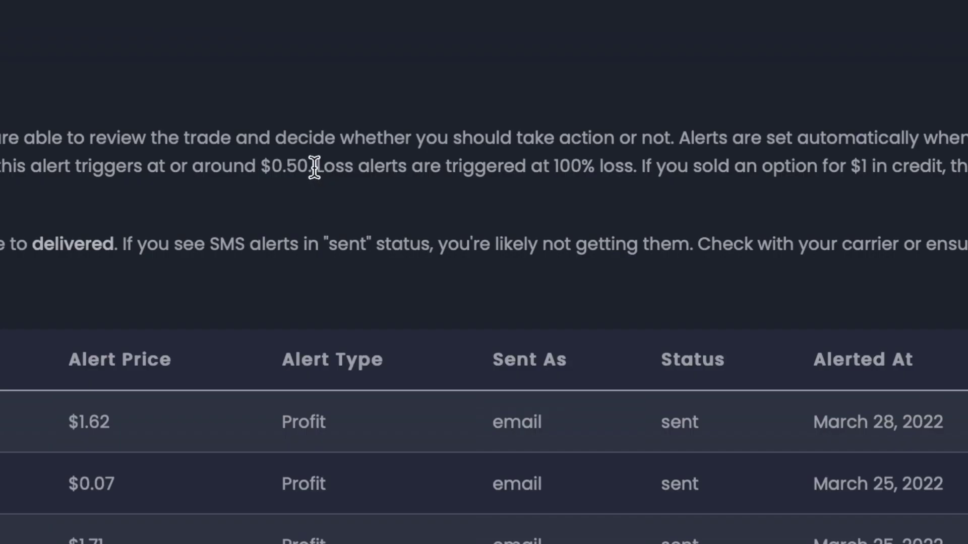
{"action": "left_click_drag", "start_coordinate": [314, 166], "coordinate": [644, 154]}
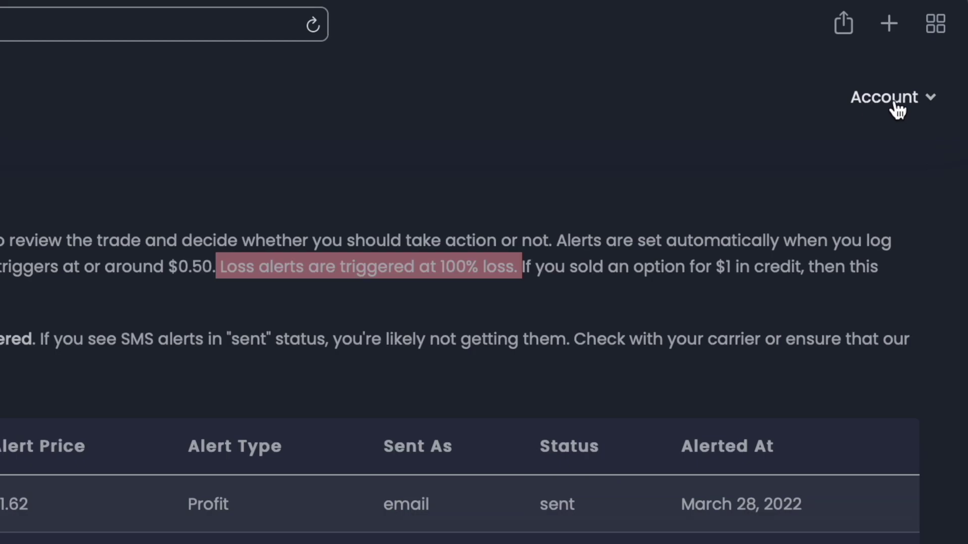
{"action": "left_click", "coordinate": [936, 0]}
- In Settings' Alert Triggers, set Short Option Profit Trigger to 75 and Short Option Loss Trigger to 200
{"action": "left_click", "coordinate": [844, 162]}
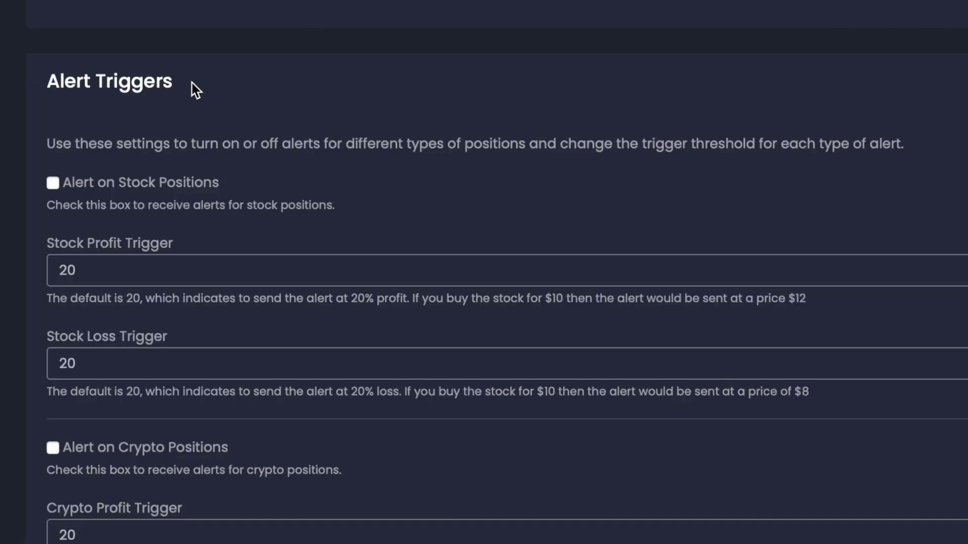
{"action": "scroll", "coordinate": [220, 95], "scroll_direction": "down", "scroll_amount": 1}
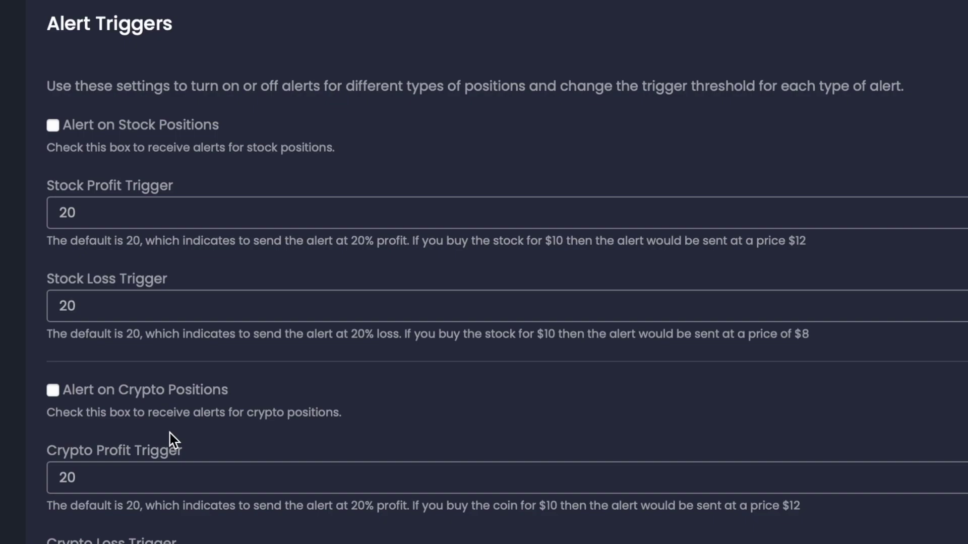
{"action": "scroll", "coordinate": [170, 433], "scroll_direction": "down", "scroll_amount": 2}
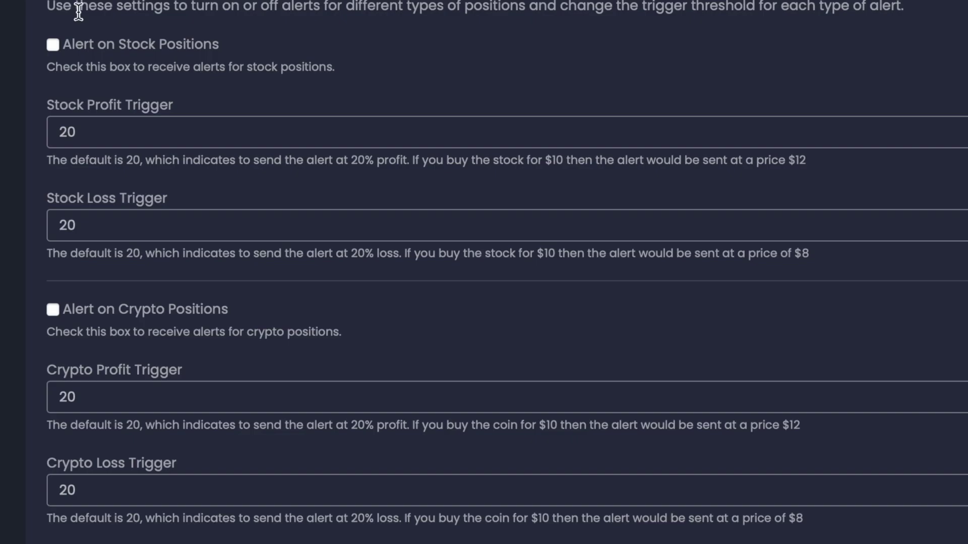
{"action": "scroll", "coordinate": [53, 195], "scroll_direction": "down", "scroll_amount": 4}
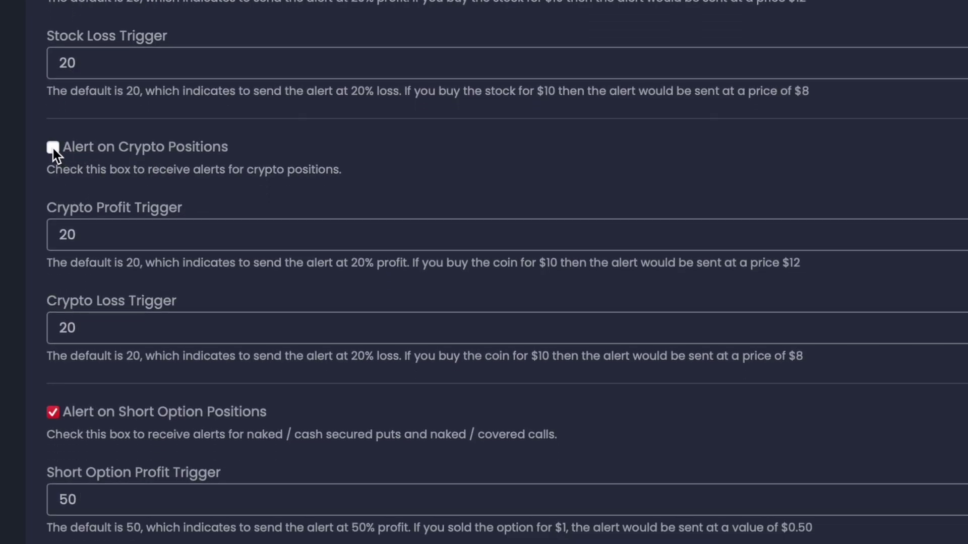
{"action": "scroll", "coordinate": [88, 122], "scroll_direction": "down", "scroll_amount": 7}
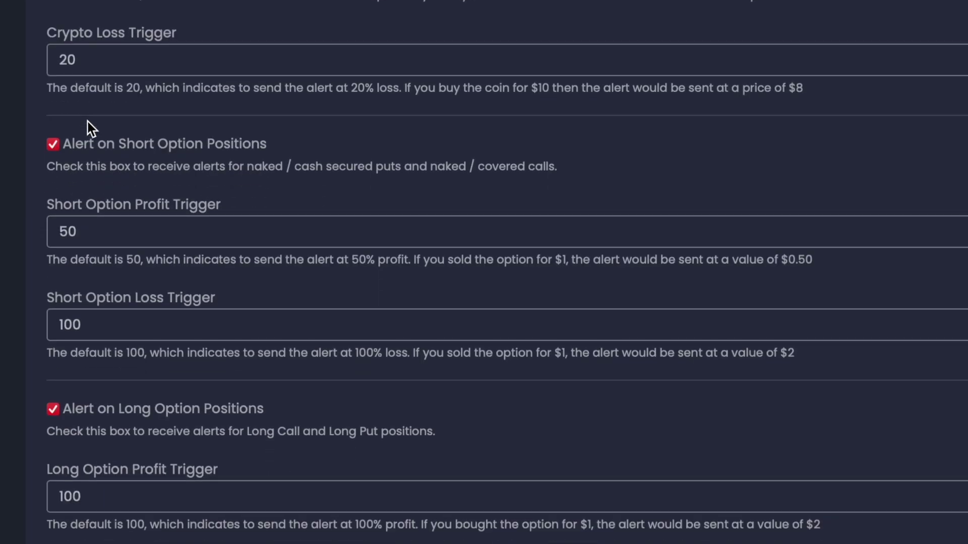
{"action": "scroll", "coordinate": [171, 348], "scroll_direction": "down", "scroll_amount": 2}
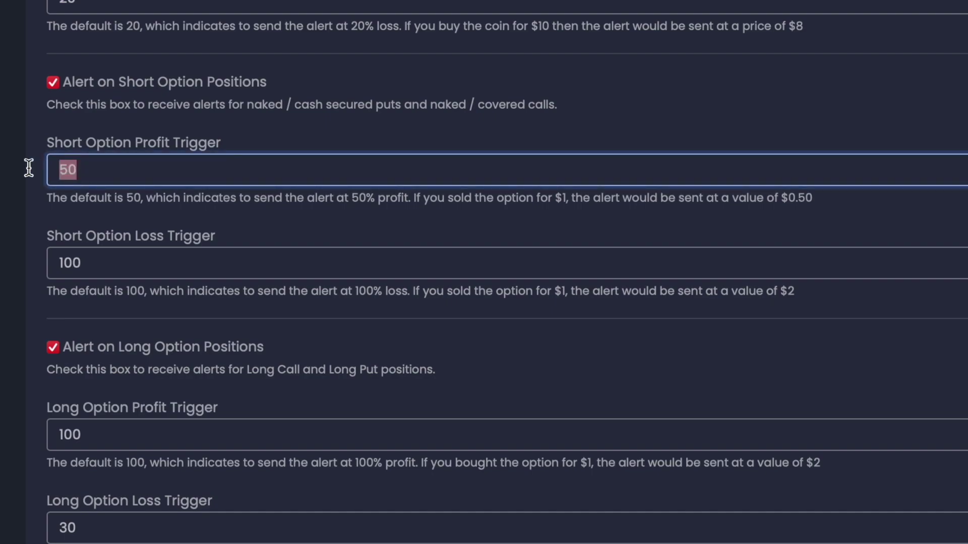
{"action": "type", "text": "25"}
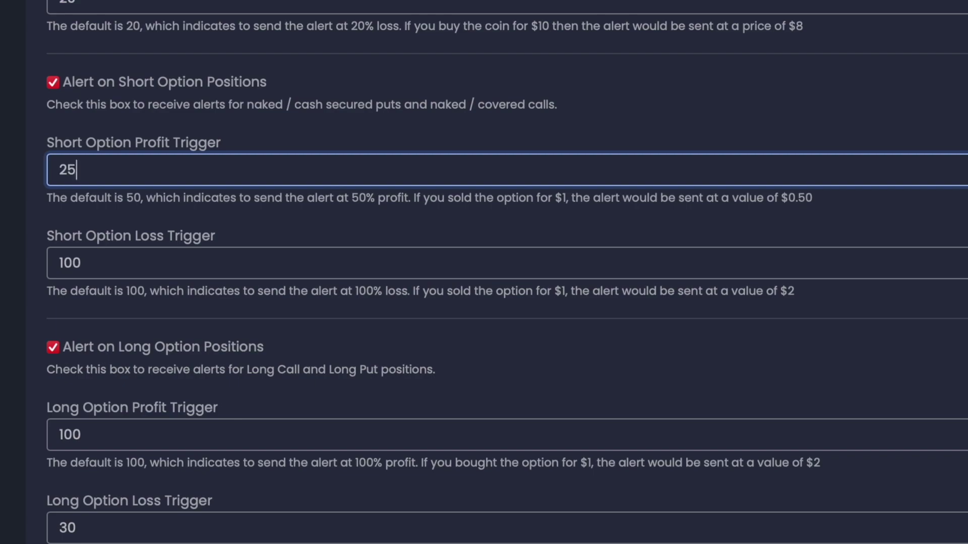
{"action": "key", "text": "BackSpace"}
{"action": "key", "text": "BackSpace"}
{"action": "type", "text": "75"}
{"action": "left_click_drag", "start_coordinate": [104, 263], "coordinate": [54, 263]}
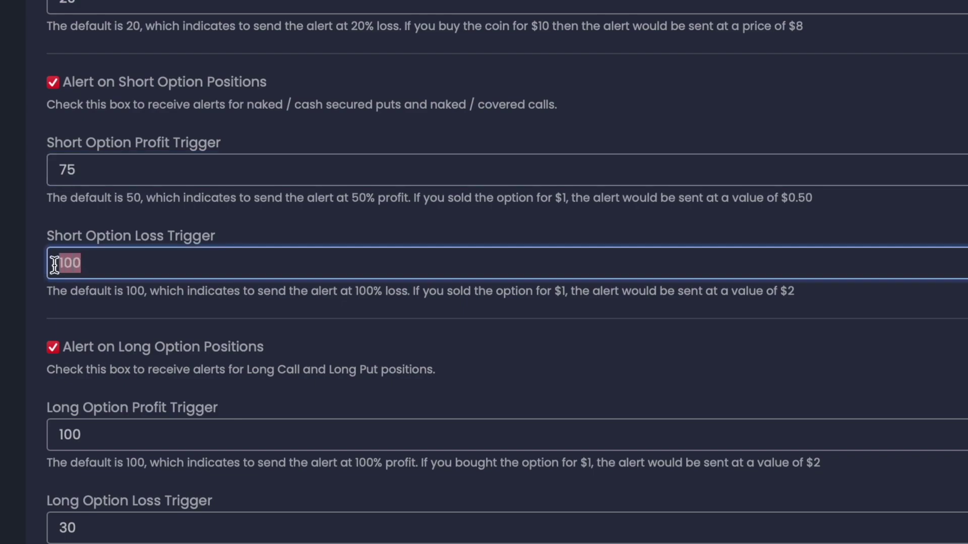
{"action": "type", "text": "200"}
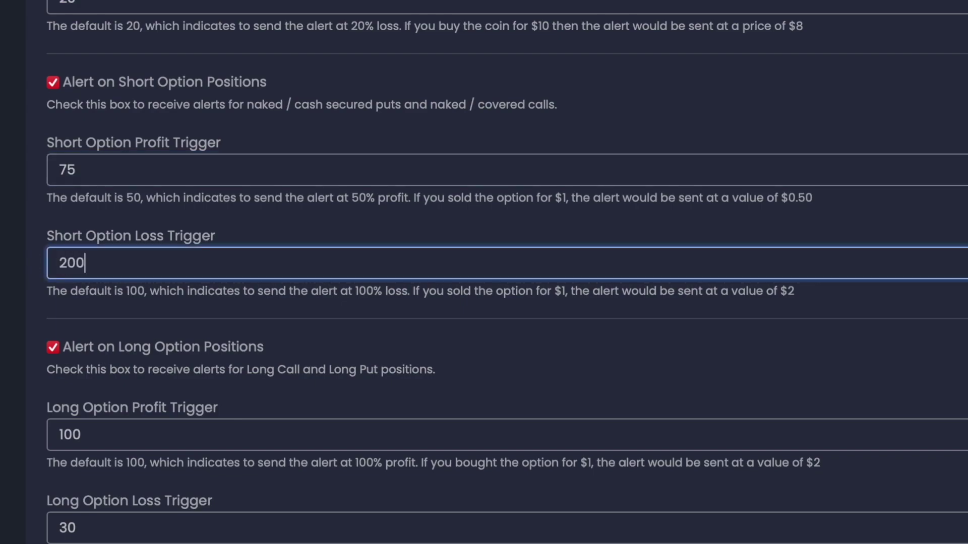